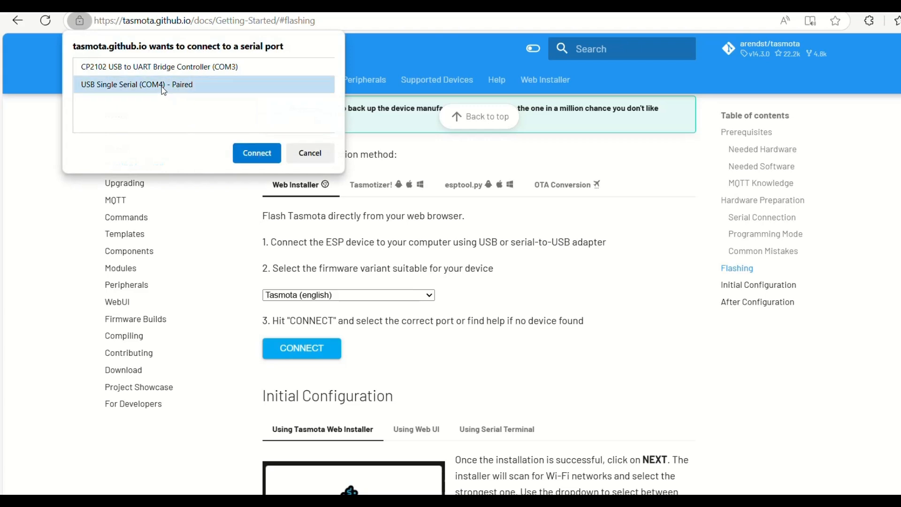
Step: Connect to the USB Single Serial device on COM4 and install Tasmota (English) with the erase device option enabled
left_click(254, 154)
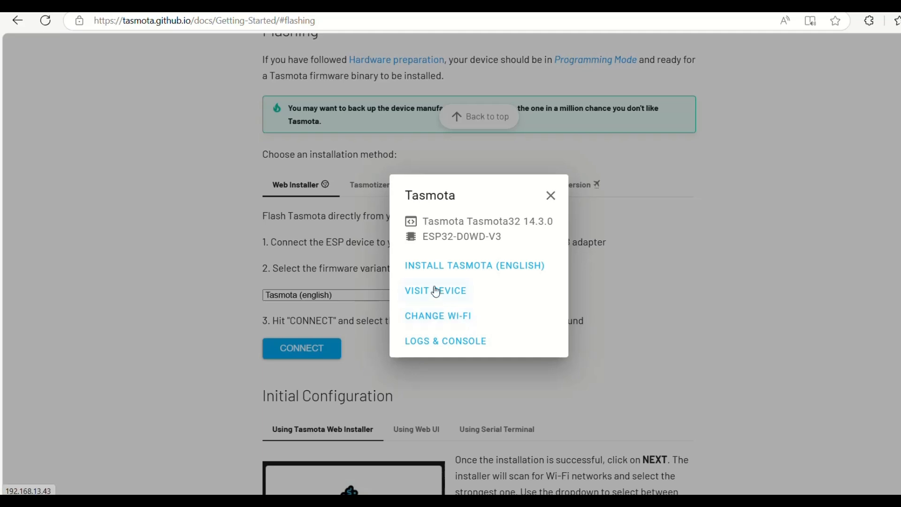
left_click(448, 266)
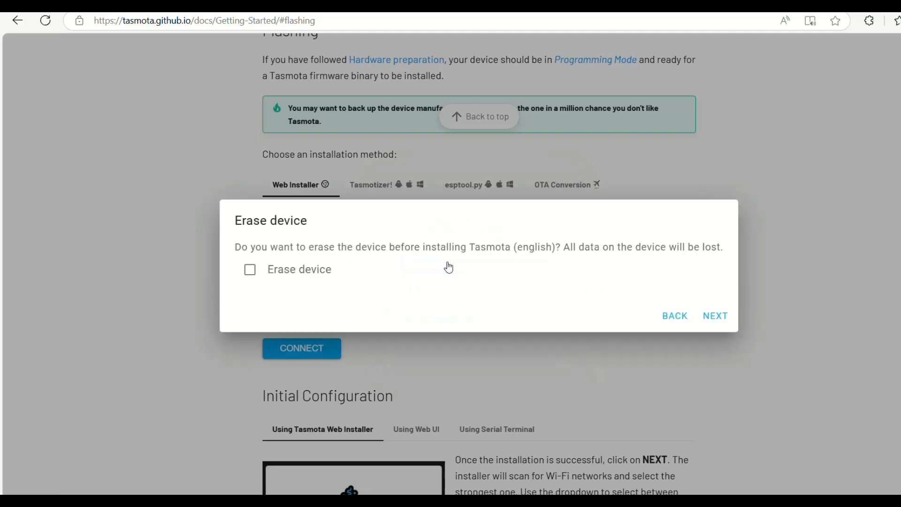
left_click(250, 273)
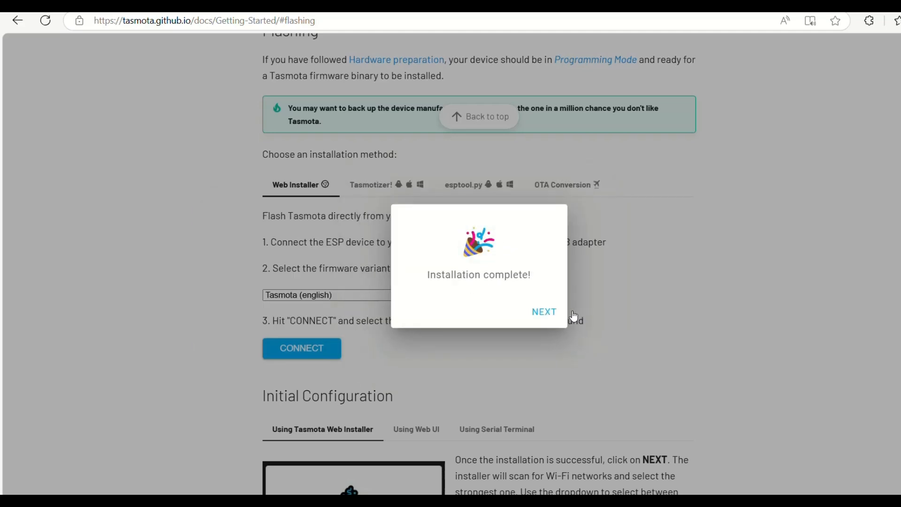
Step: Proceed to Wi-Fi setup and connect the device to the "router" network by entering the Wi-Fi password
left_click(544, 312)
left_click(356, 299)
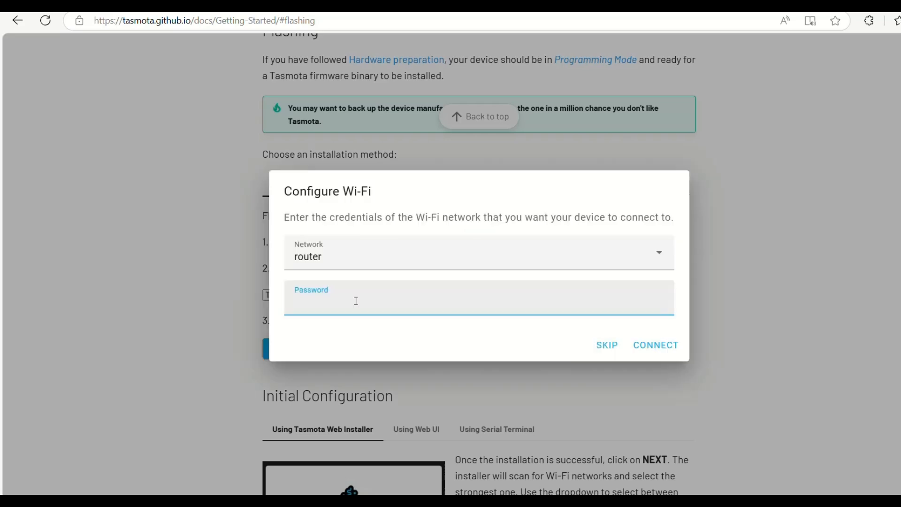
type("•••••")
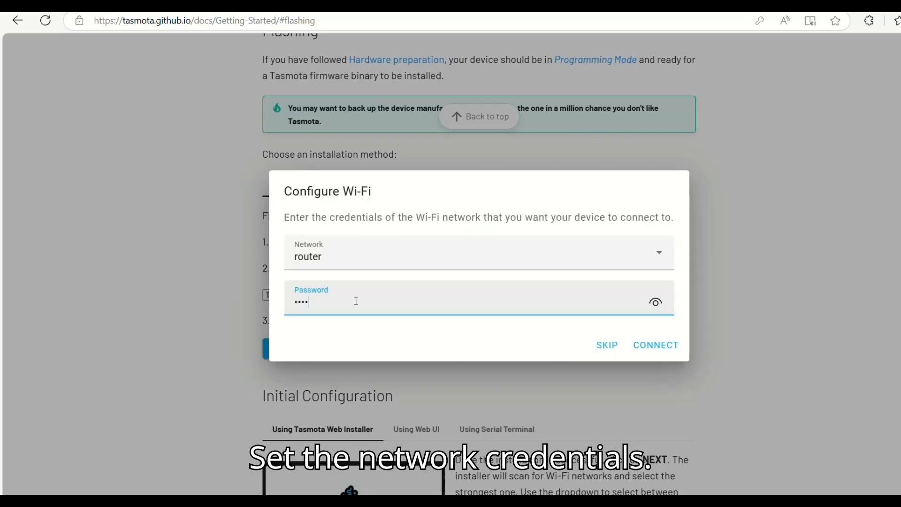
type("••••")
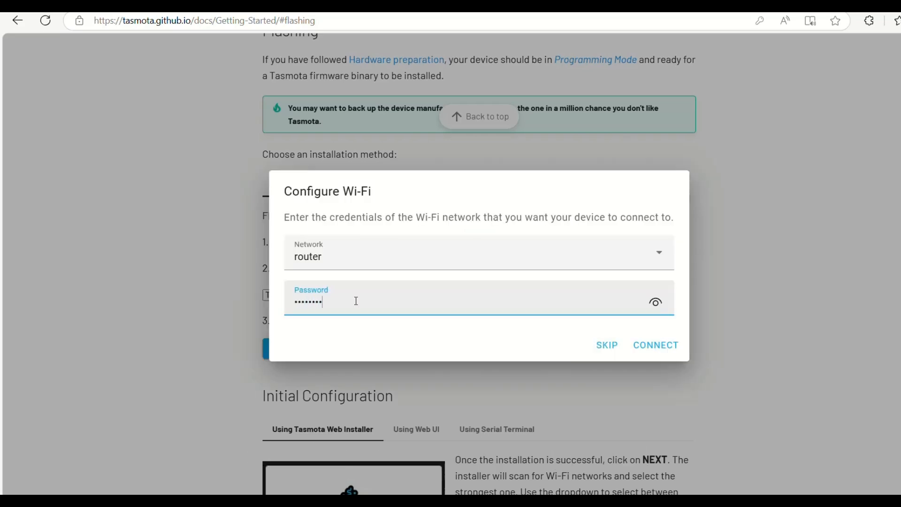
left_click(651, 347)
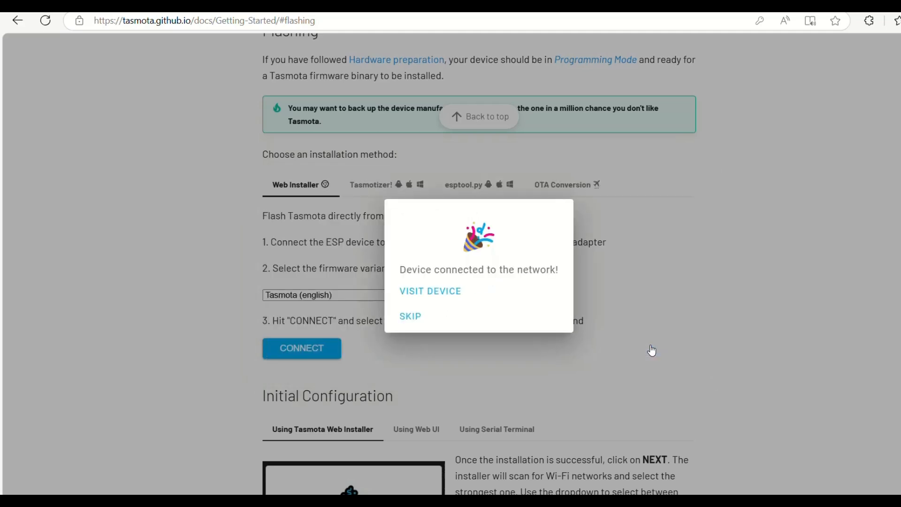
Step: Visit the device's web page, open its module configuration and assign PWM to GPIO2
left_click(431, 291)
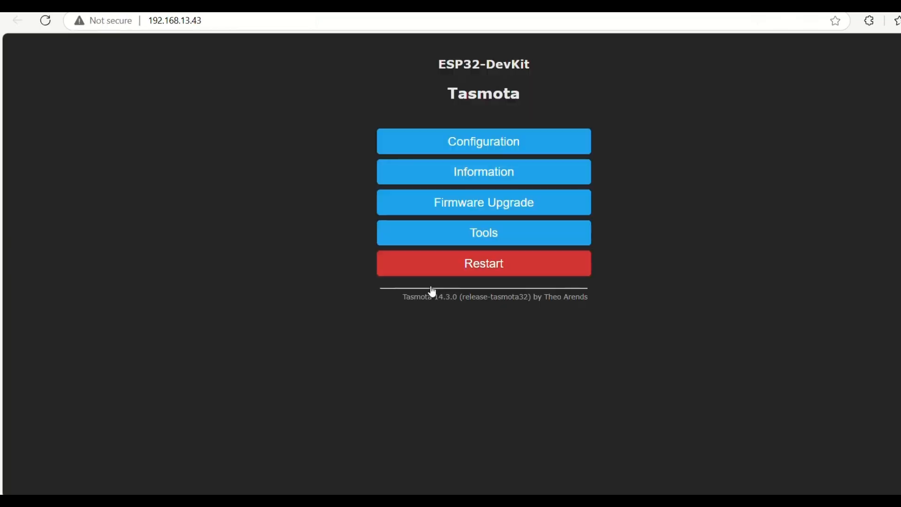
left_click(493, 147)
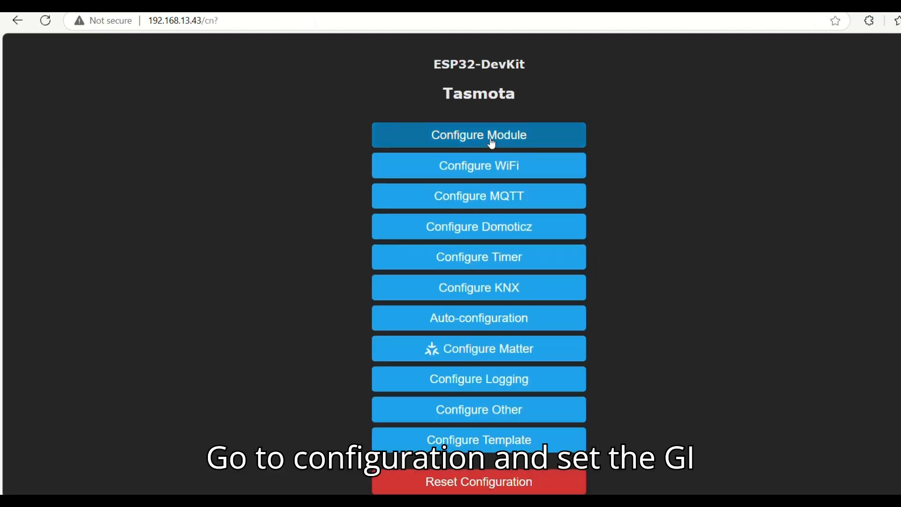
left_click(491, 140)
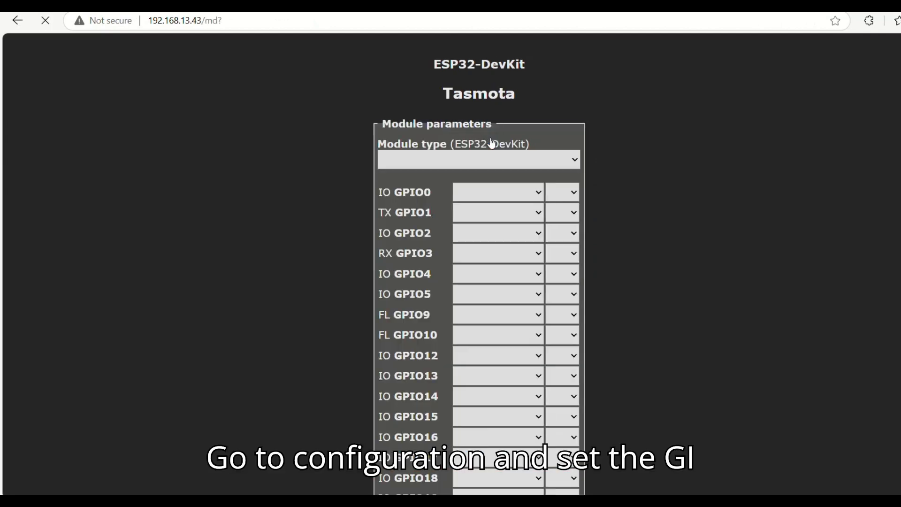
left_click(538, 233)
key("p")
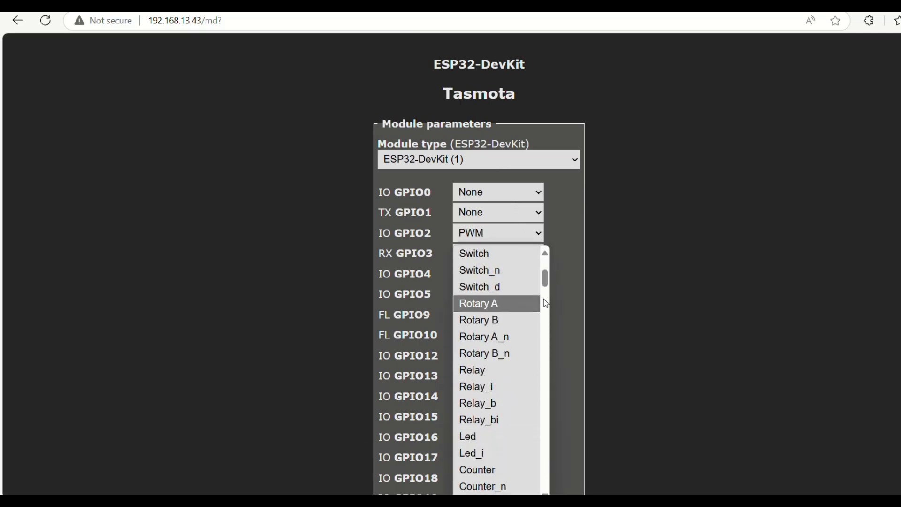
scroll(547, 282, "down", 1)
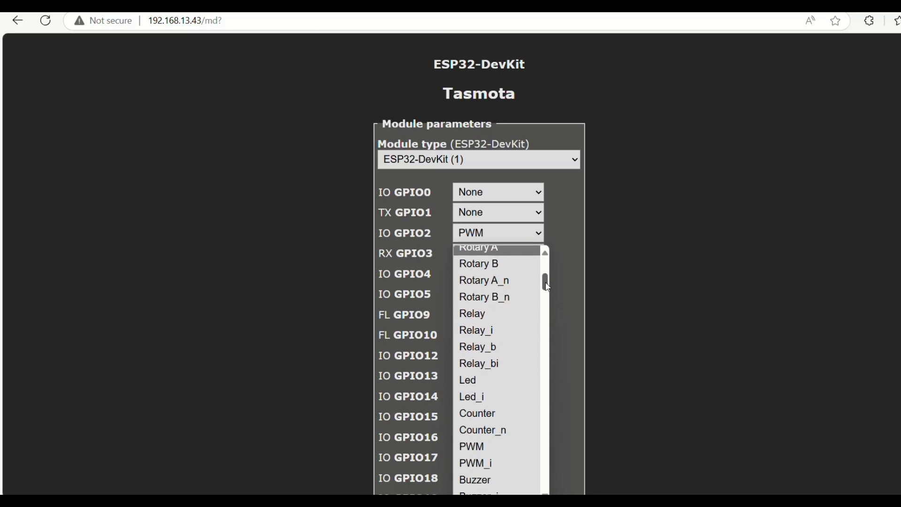
left_click(501, 446)
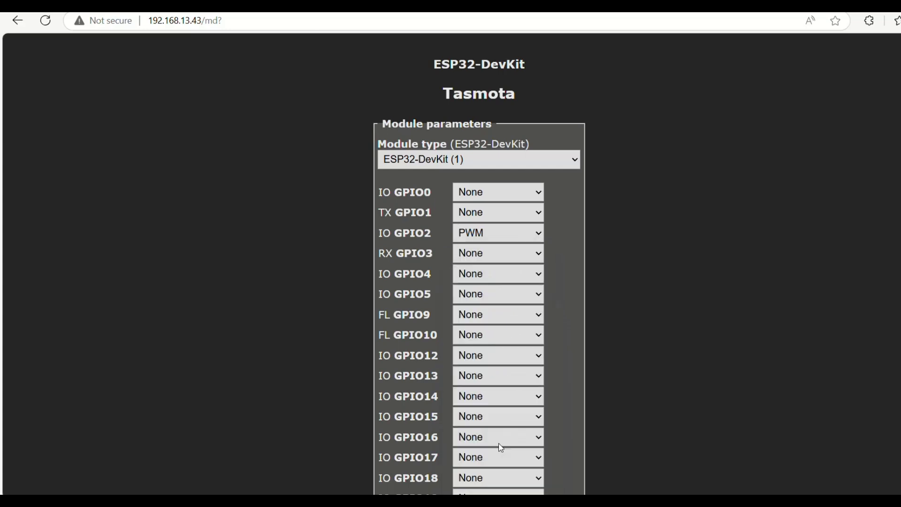
Step: Assign Relay to GPIO3 and Switch to GPIO12 in the module parameters
left_click(538, 261)
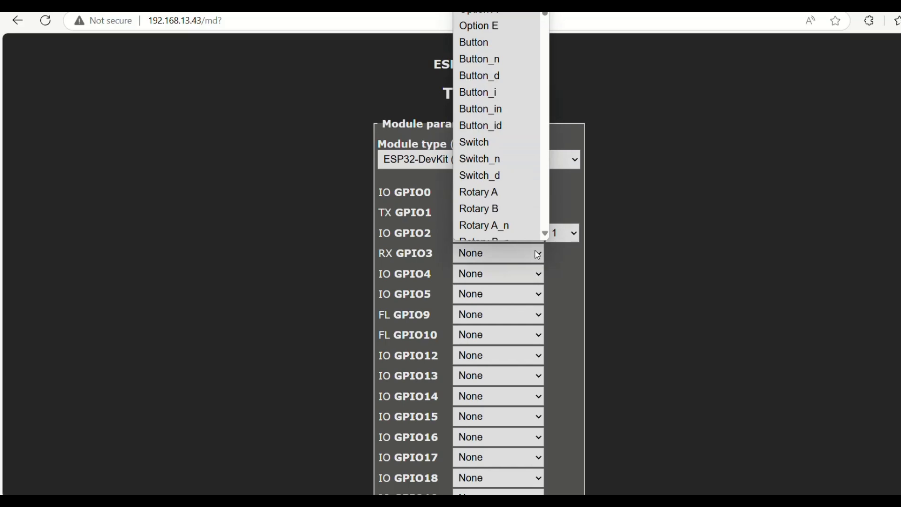
scroll(530, 209, "down", 1)
left_click(545, 235)
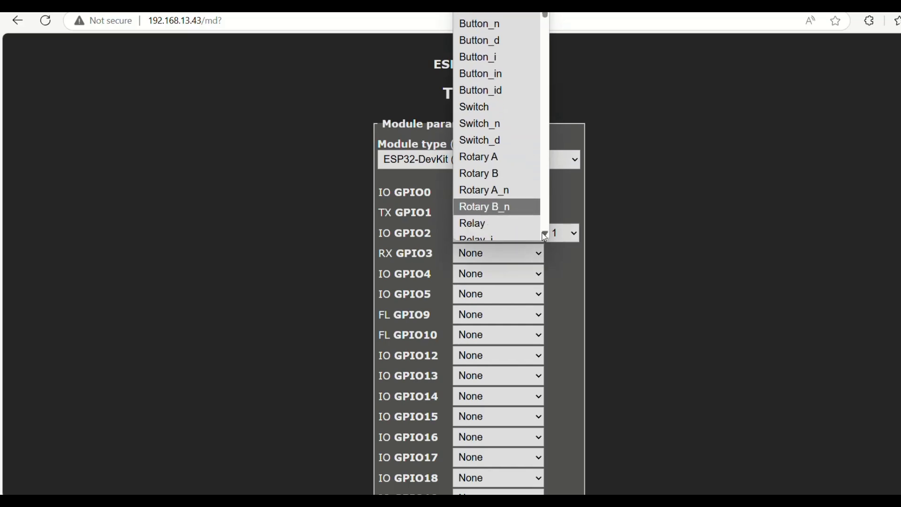
left_click(517, 221)
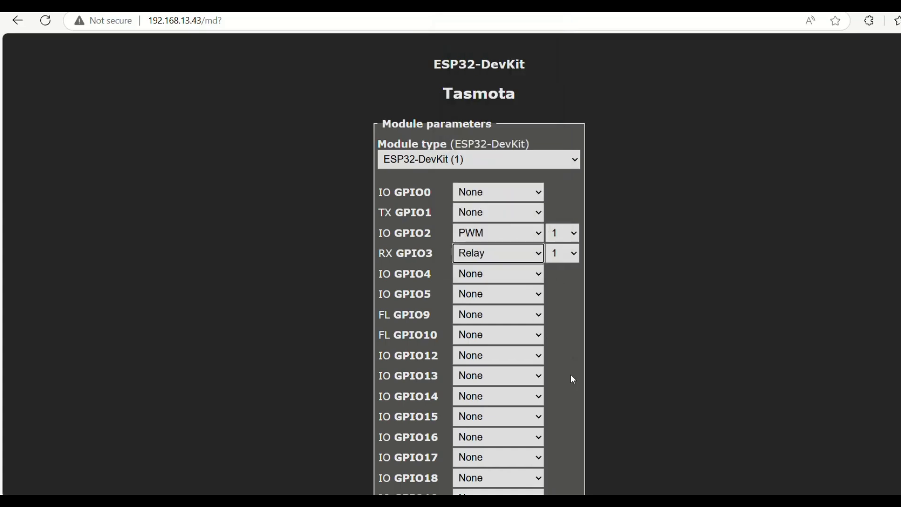
left_click(538, 362)
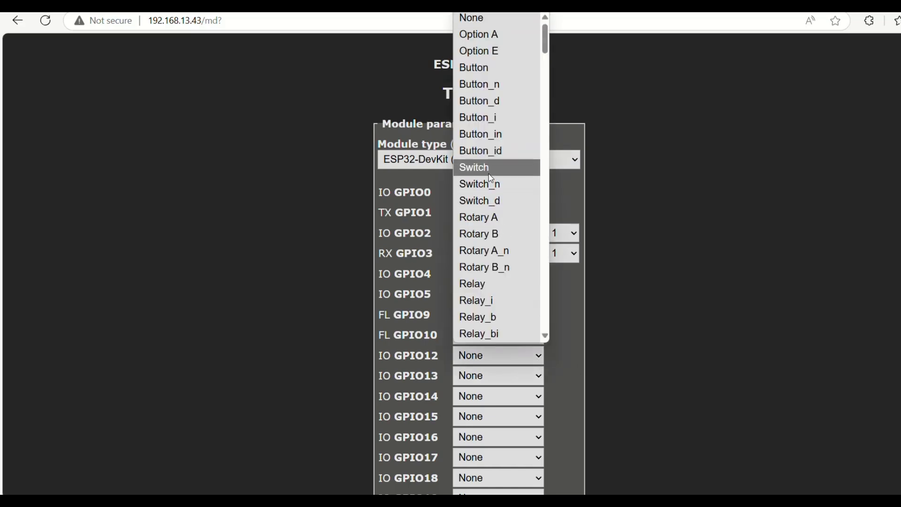
left_click(488, 169)
Step: Assign Counter to GPIO13 and Output Hi to GPIO14
left_click(539, 376)
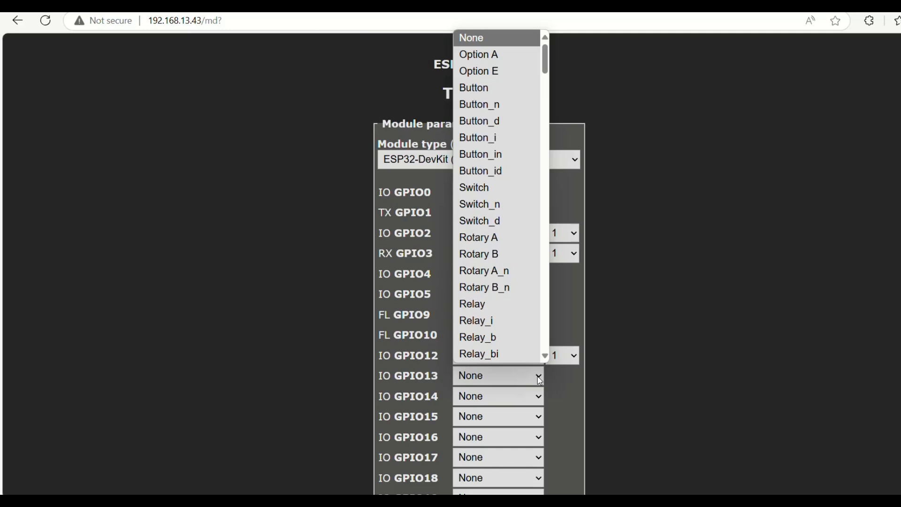
left_click(539, 380)
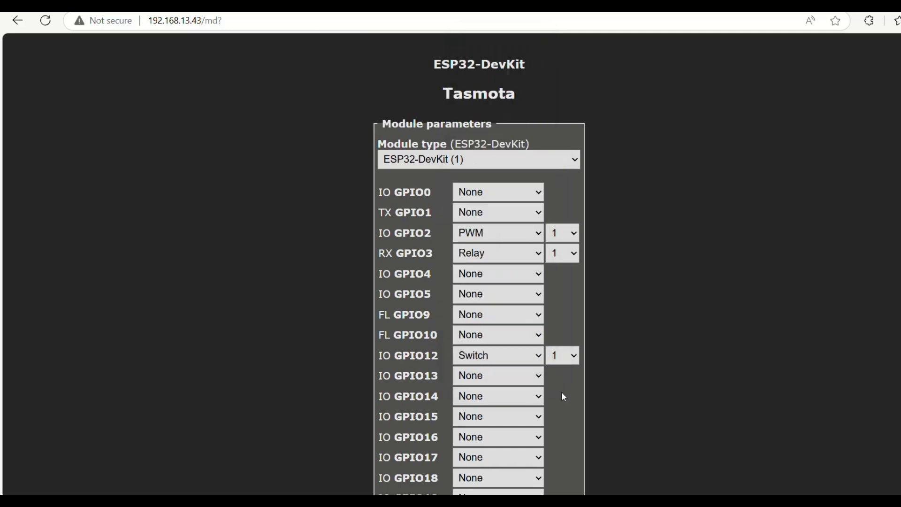
left_click(539, 379)
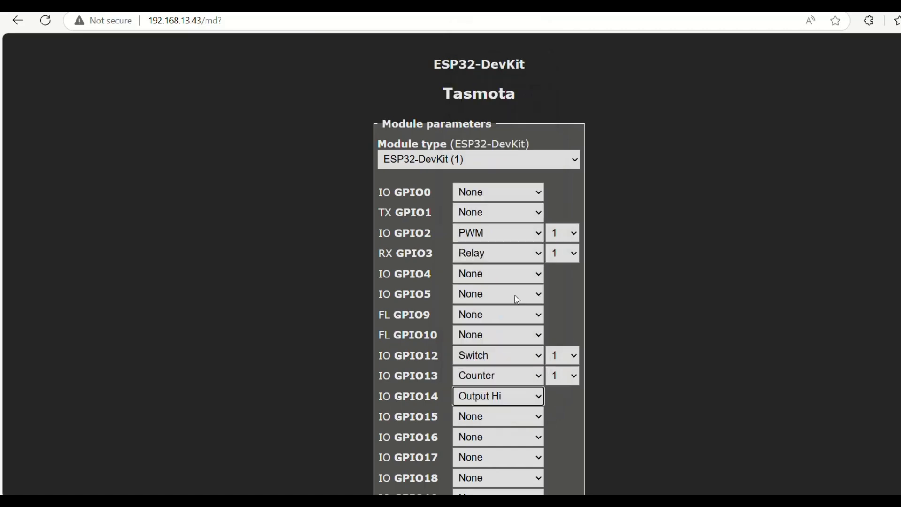
Step: Assign Output Lo to GPIO15 and save the module configuration
left_click(539, 420)
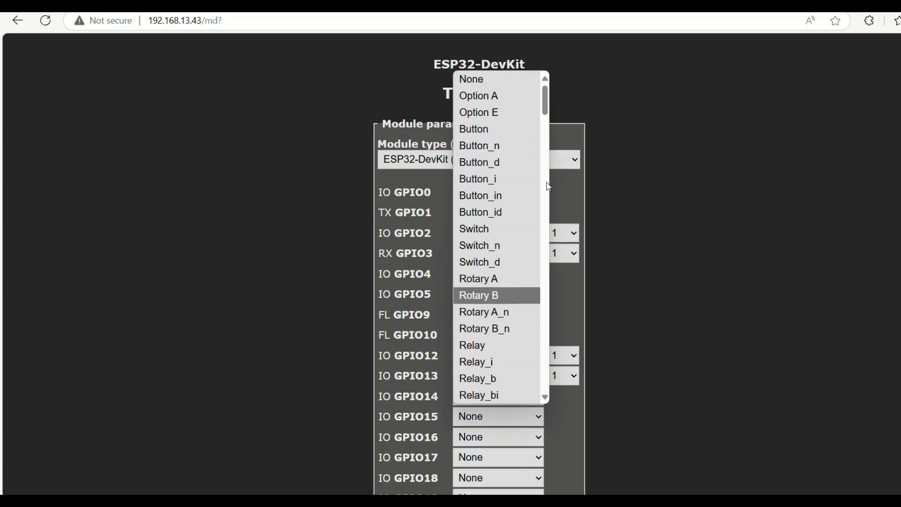
left_click_drag(545, 100, 545, 123)
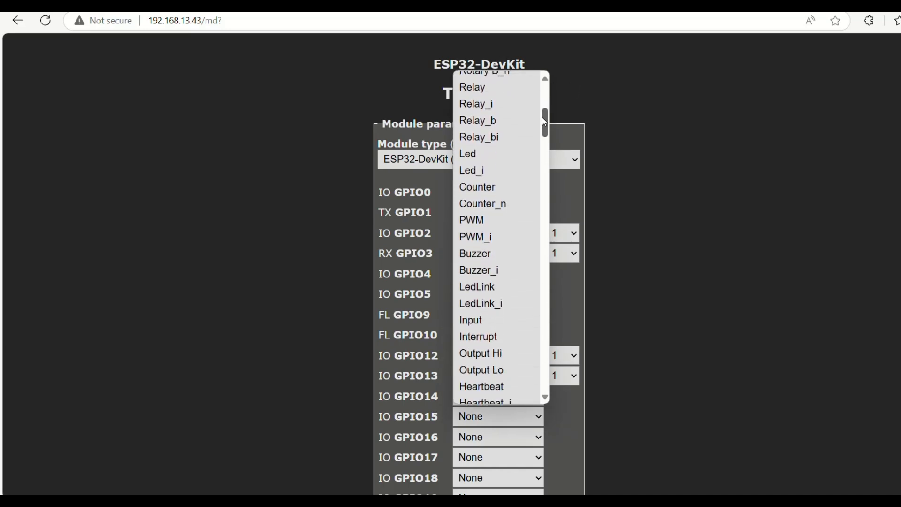
left_click(512, 370)
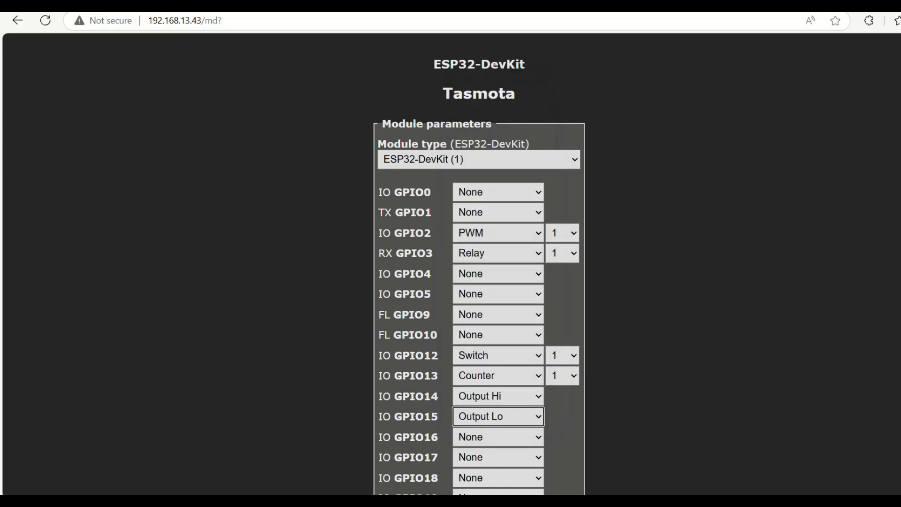
scroll(479, 263, "down", 3)
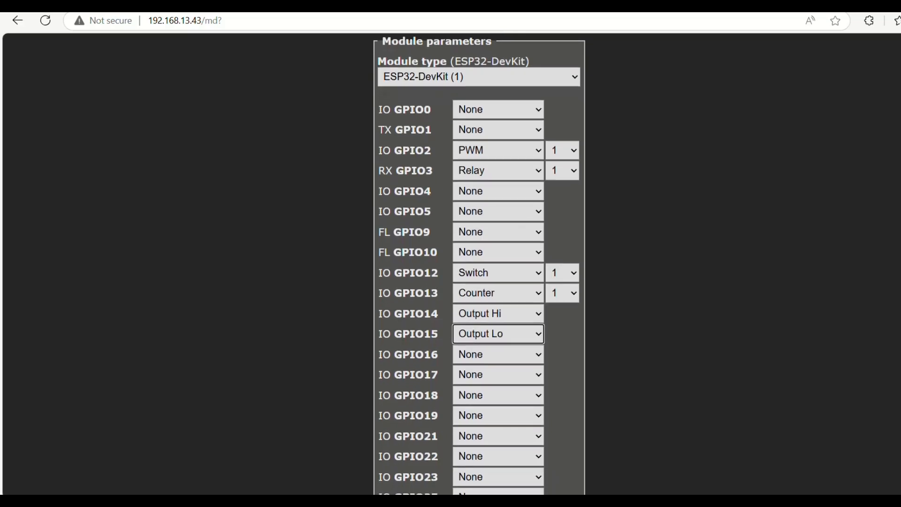
scroll(479, 263, "down", 1)
scroll(478, 263, "down", 2)
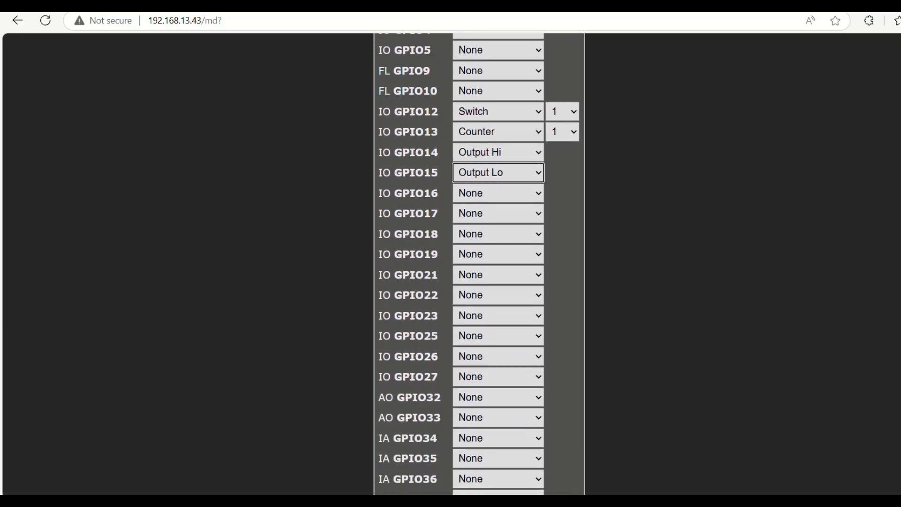
left_click(495, 477)
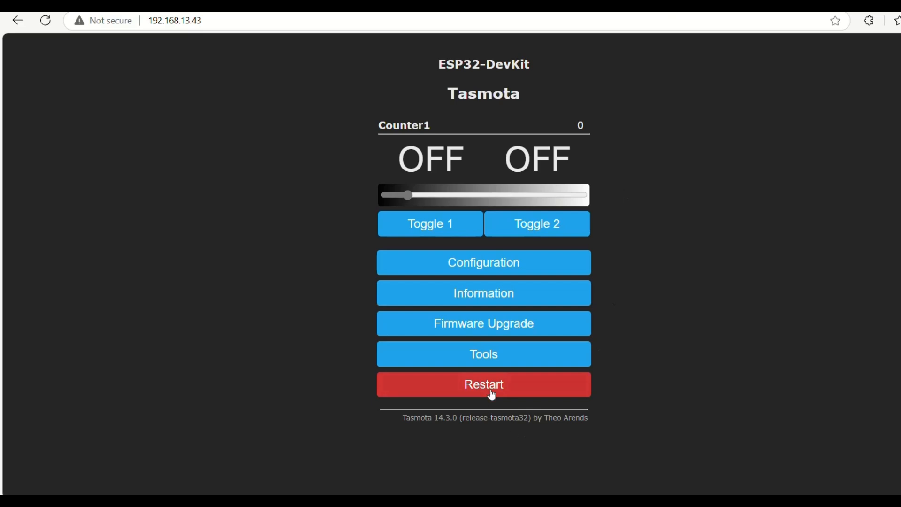
Step: Open the GPIO Viewer and inspect the details of pin 2, closing them when done
left_click(491, 354)
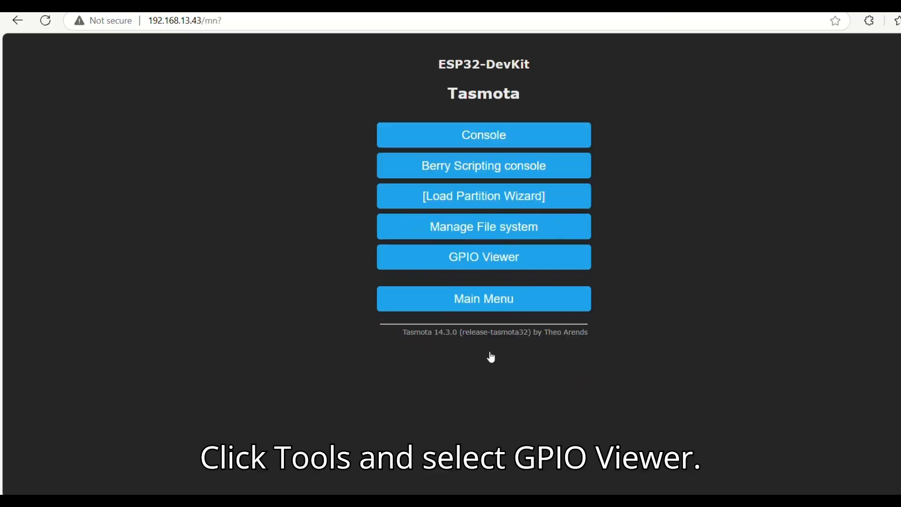
left_click(476, 265)
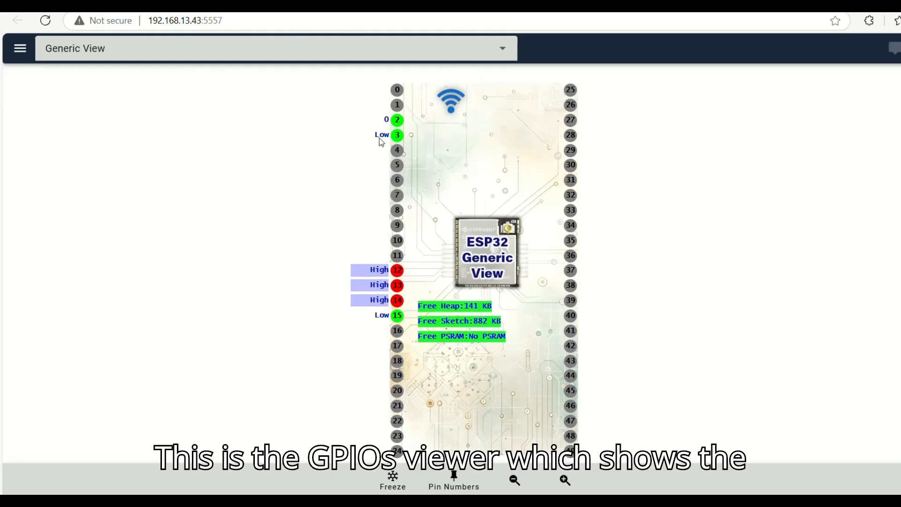
left_click(398, 121)
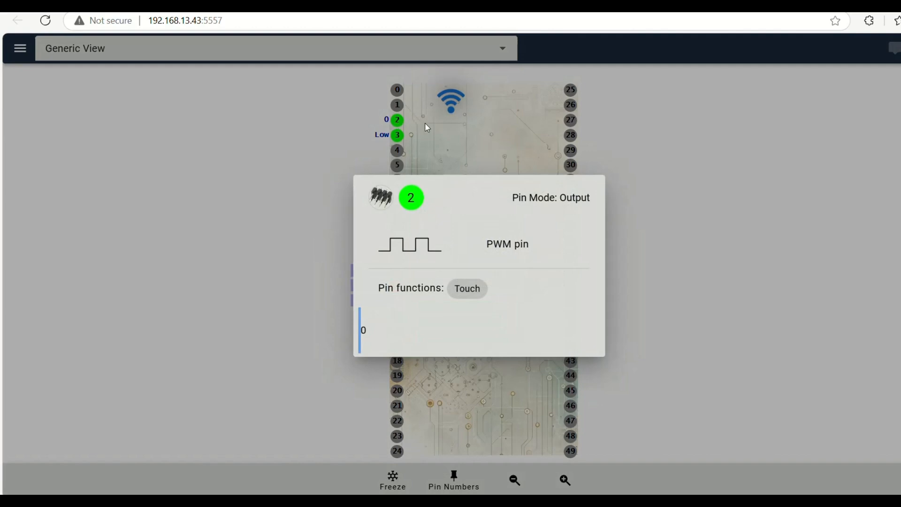
left_click(646, 149)
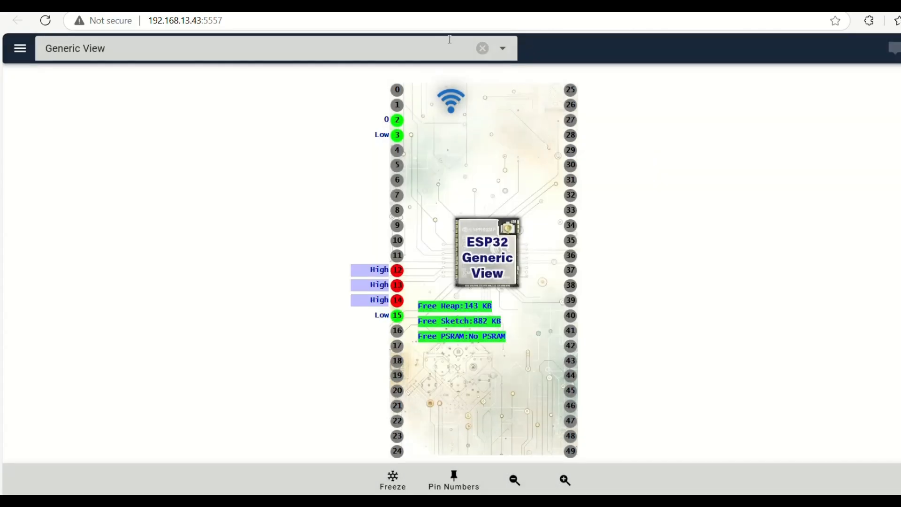
Step: Return to the device's main menu, set the PWM slider to about one fifth, and check pin 2's value in the GPIO Viewer
key("ctrl+shift+Tab")
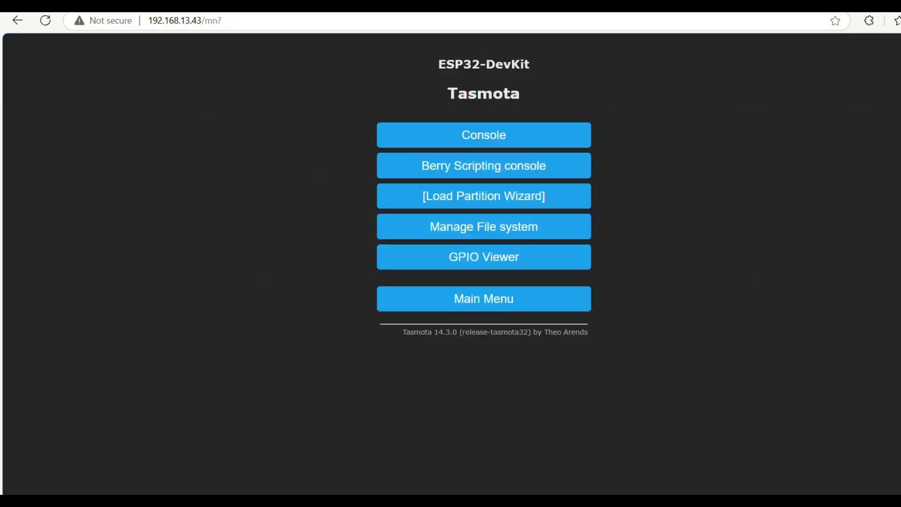
left_click(476, 307)
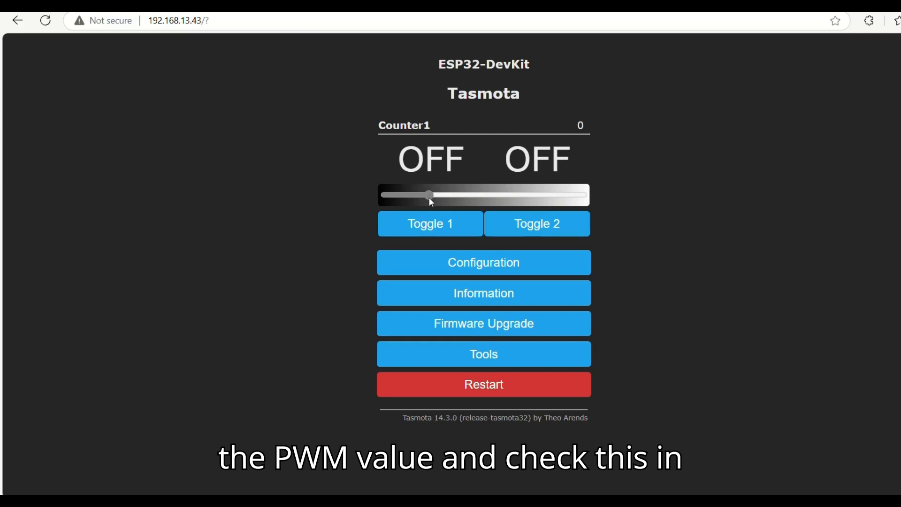
left_click_drag(406, 199, 399, 197)
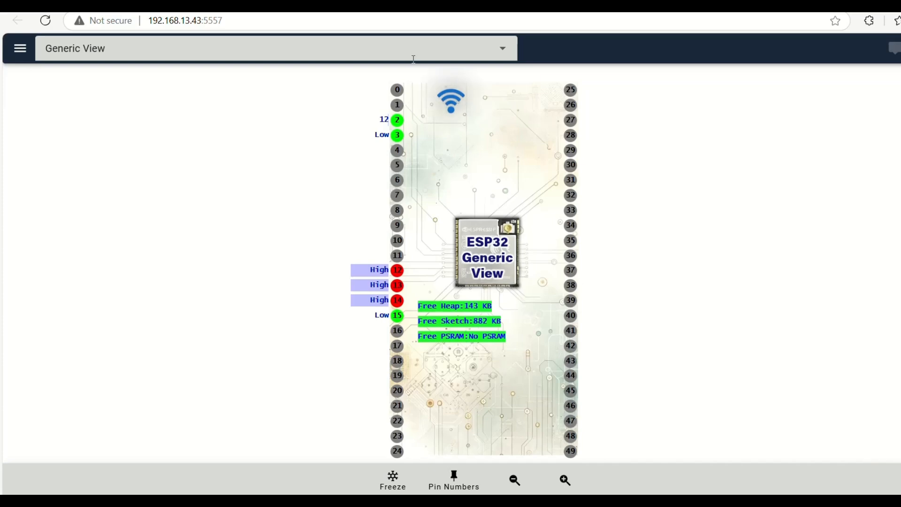
double_click(384, 120)
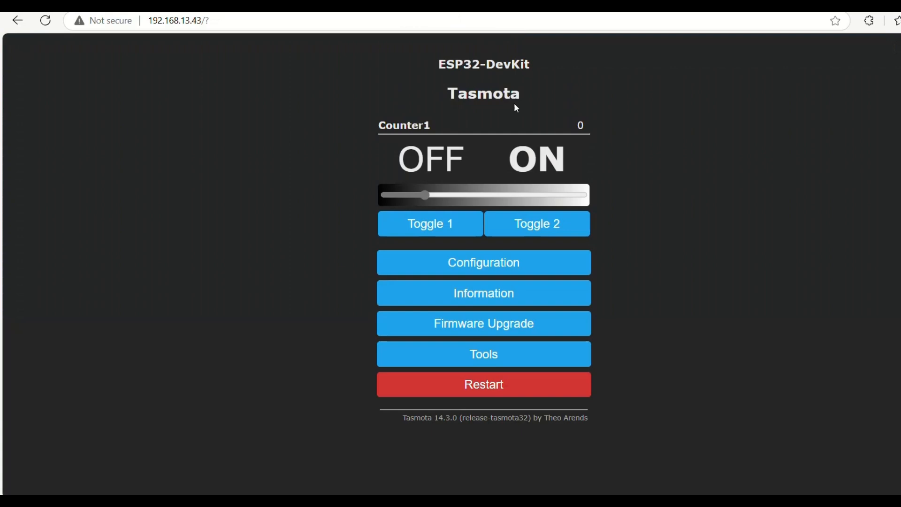
Step: Raise the PWM slider on the device's main page to about three quarters of its range
left_click_drag(425, 196, 536, 195)
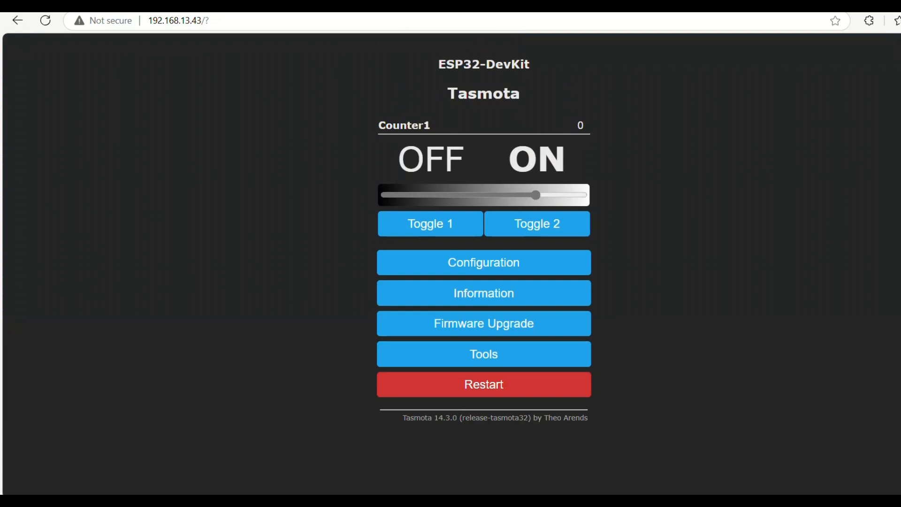
Step: Check pin 2's value in the GPIO Viewer, raise the PWM slider on the device's main page nearly to maximum, and check pin 2 again
key("ctrl+Tab")
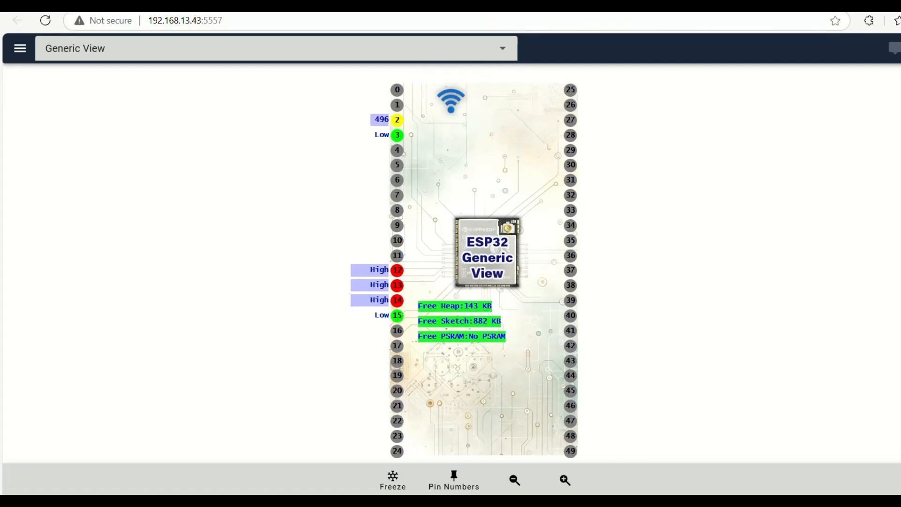
key("ctrl+Tab")
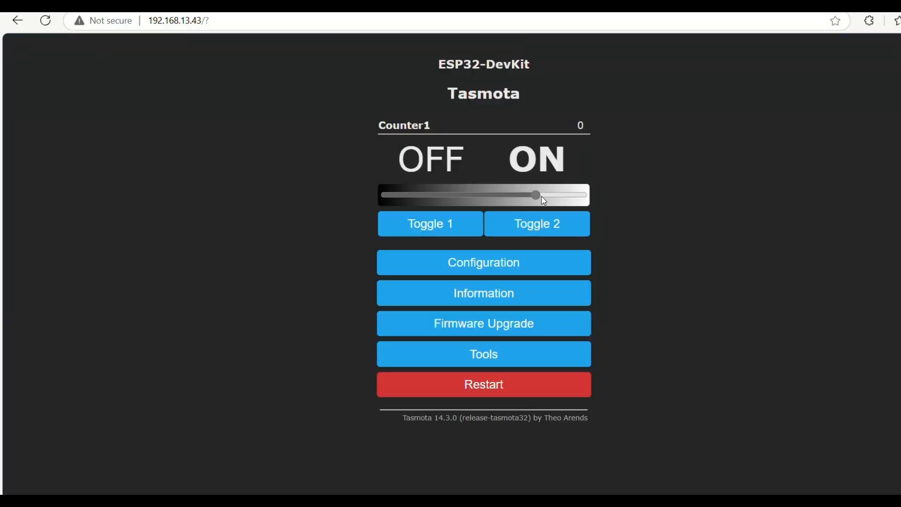
left_click_drag(535, 196, 586, 184)
key("ctrl+Tab")
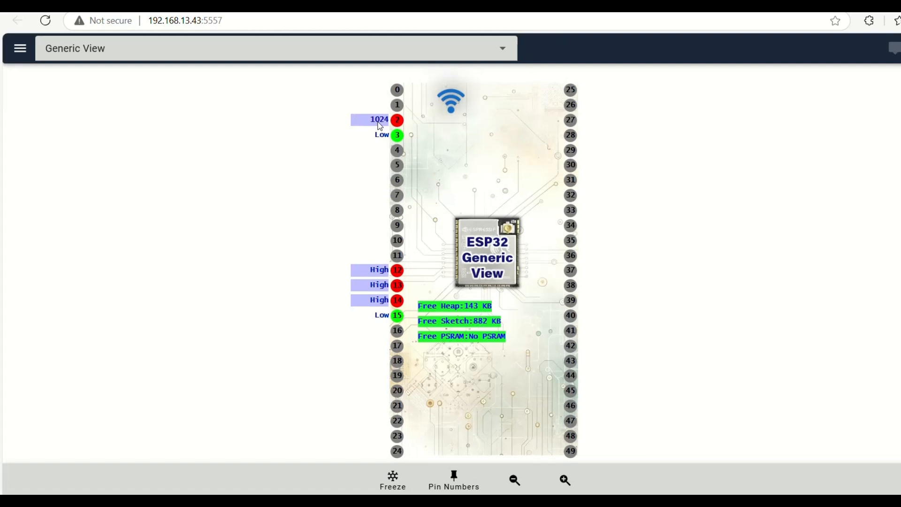
Step: Switch off the PWM output with Toggle 2 on the device's main page and check pin 2's value in the GPIO Viewer
key("ctrl+Tab")
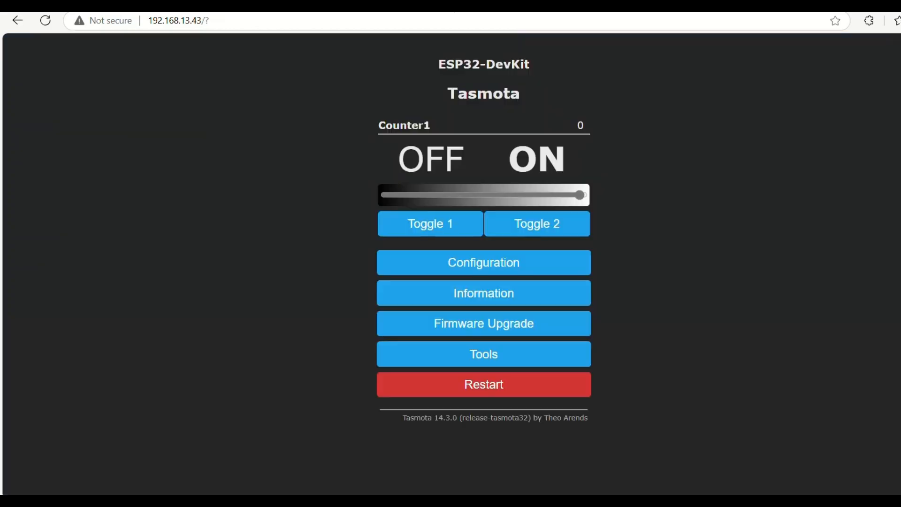
left_click(531, 225)
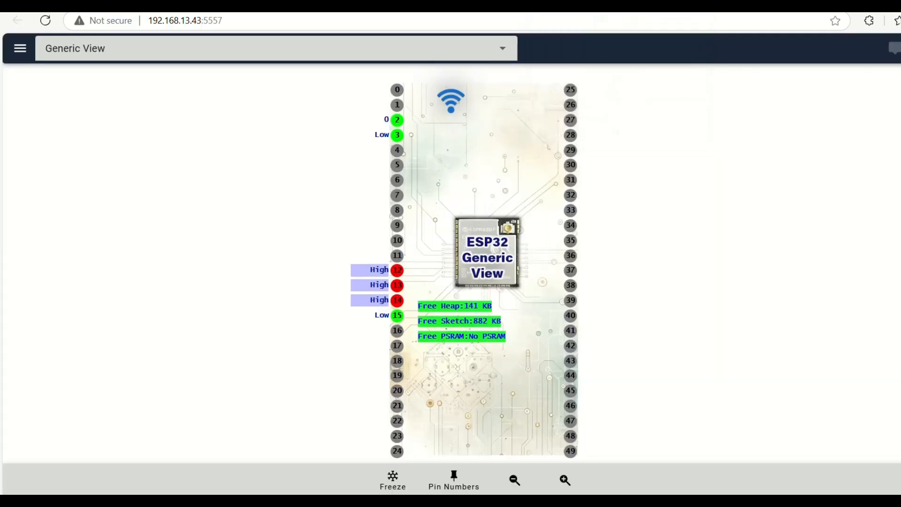
left_click(596, 6)
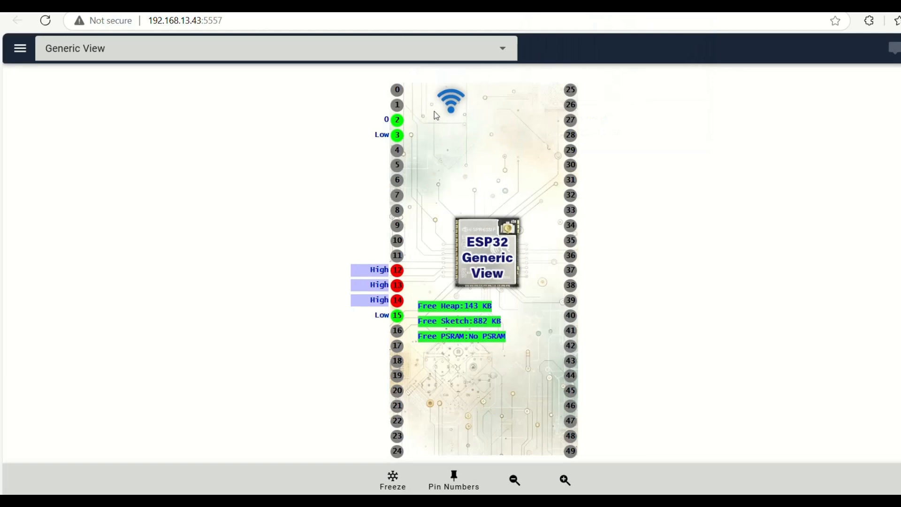
Step: Inspect pin 3's details, then switch its relay on and off with Toggle 1, checking the pin's state in the GPIO Viewer each time
left_click(397, 137)
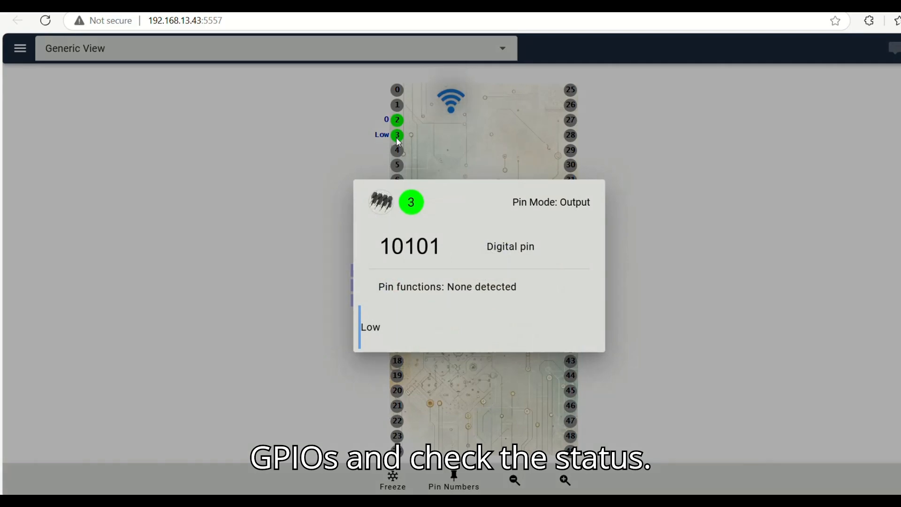
left_click(399, 142)
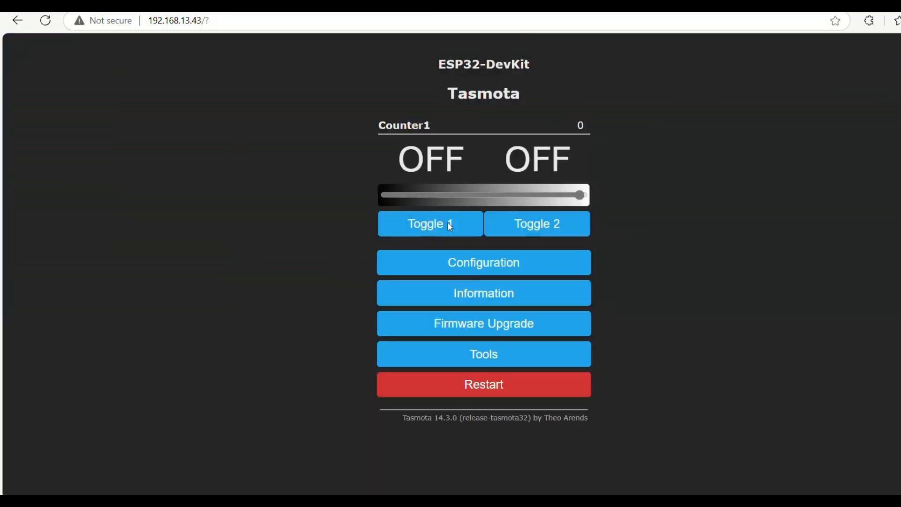
left_click(446, 225)
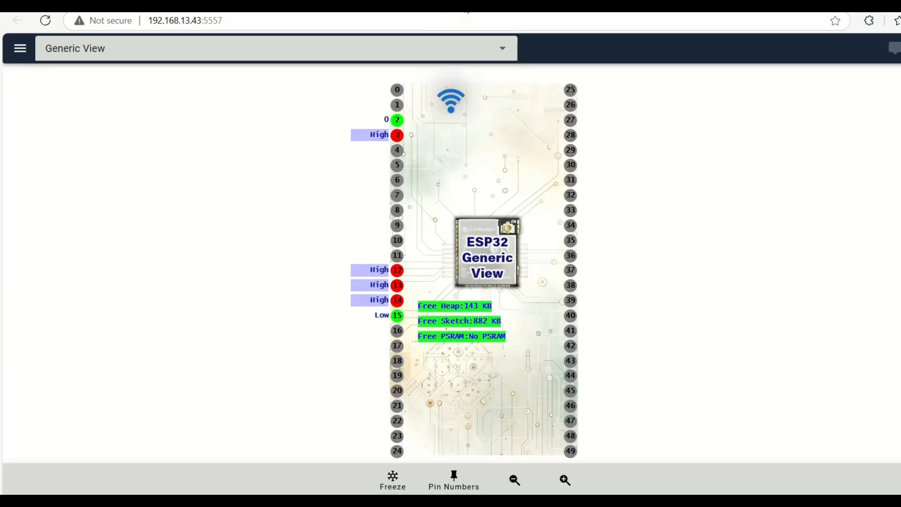
left_click(464, 5)
left_click(428, 230)
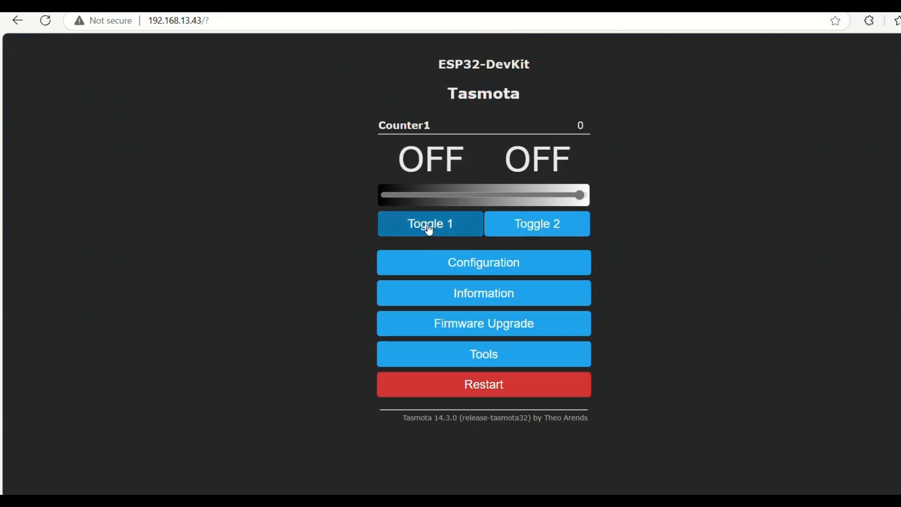
left_click(601, 10)
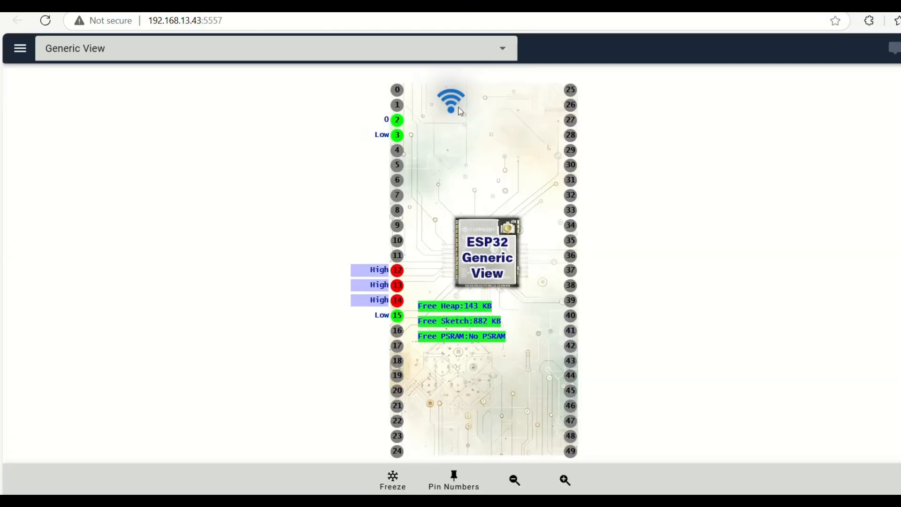
Step: Inspect the details of pins 12 and 13 in the GPIO Viewer one after the other, closing each when done
left_click(397, 272)
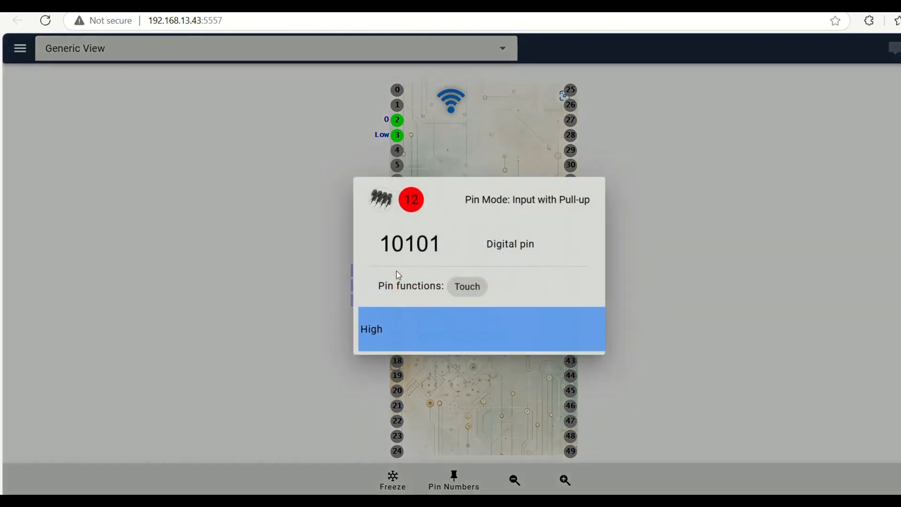
left_click(637, 266)
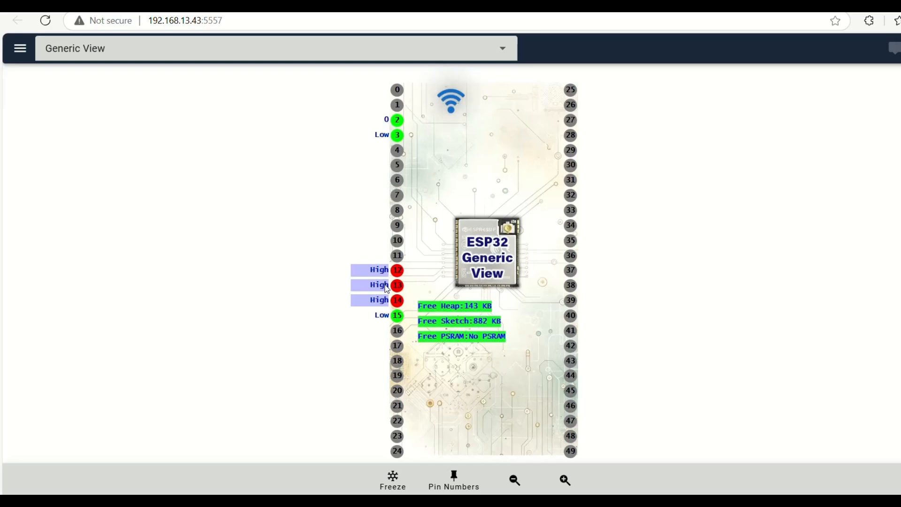
left_click(395, 287)
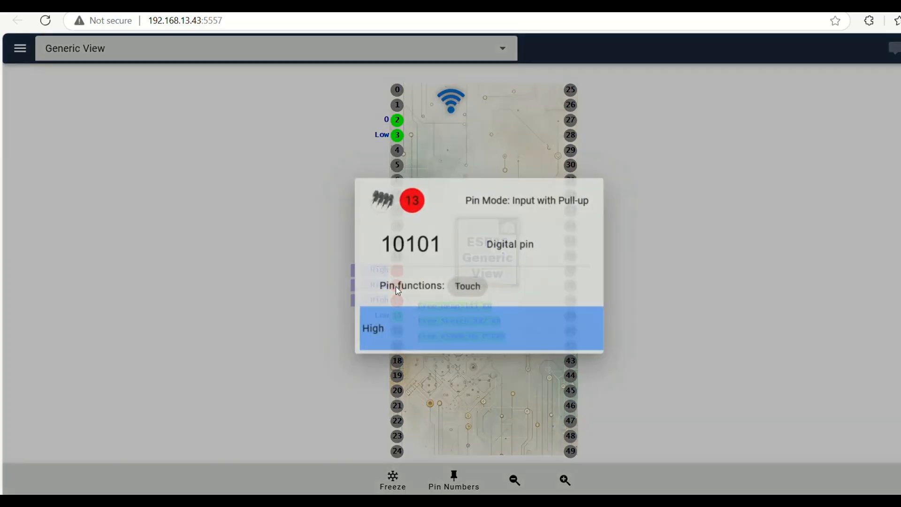
left_click(395, 287)
left_click(395, 287)
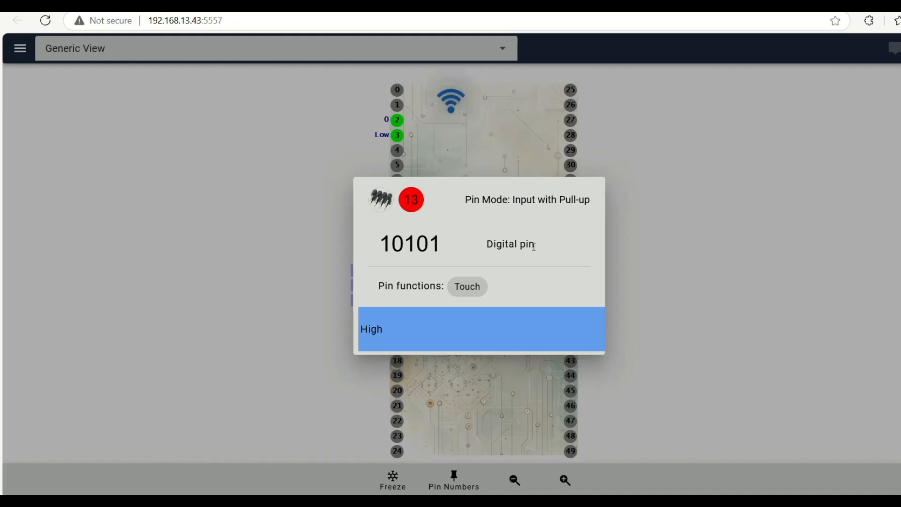
left_click(668, 265)
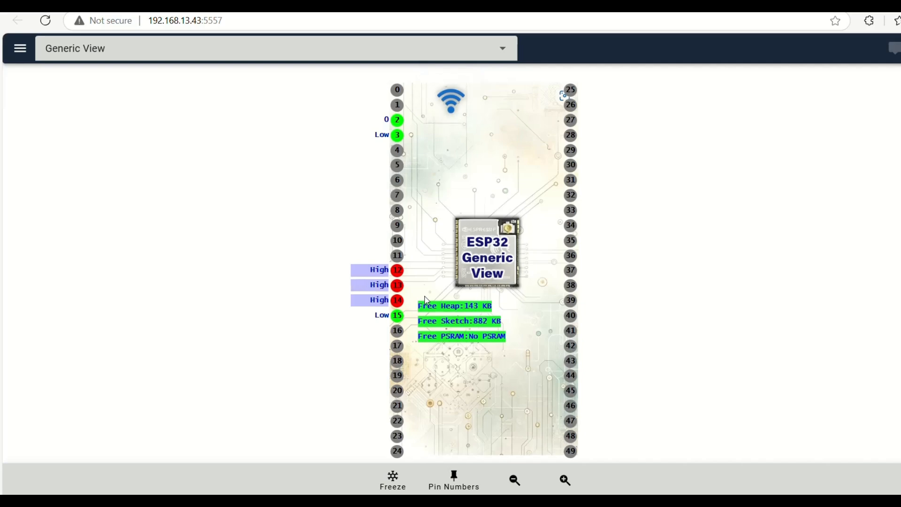
Step: Inspect the mode and state of pin 14 in the GPIO Viewer twice, closing its details each time
left_click(392, 305)
left_click(393, 305)
left_click(392, 305)
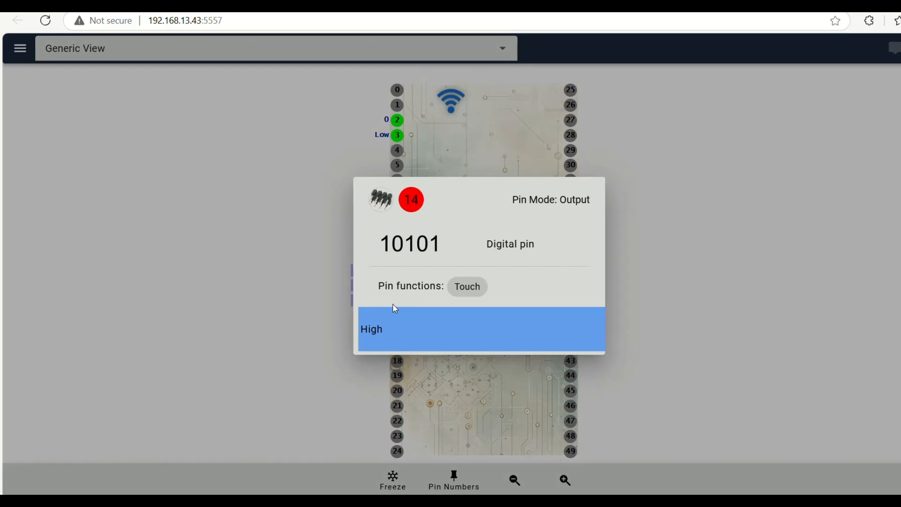
left_click(670, 301)
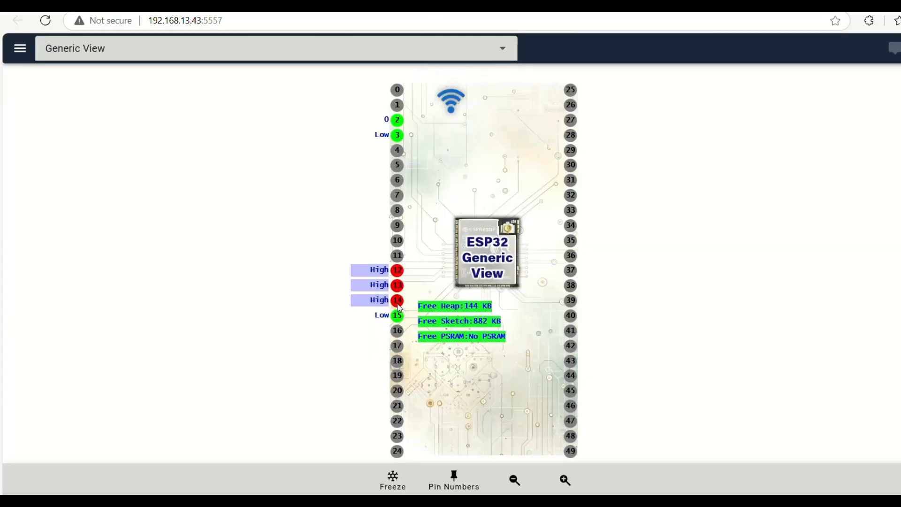
left_click(397, 303)
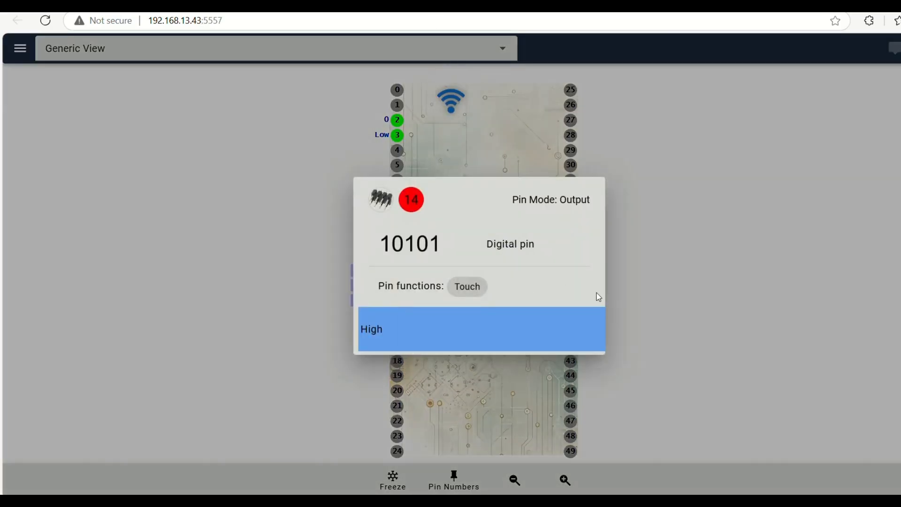
left_click(615, 284)
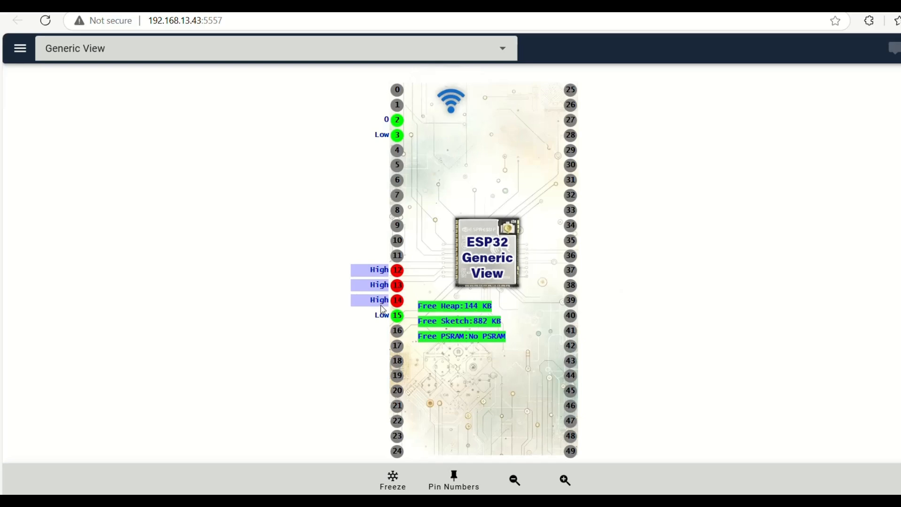
Step: Inspect pin 15's details in the GPIO Viewer and compare them with the GPIO15 assignment in the module configuration, closing the details when done
left_click(397, 318)
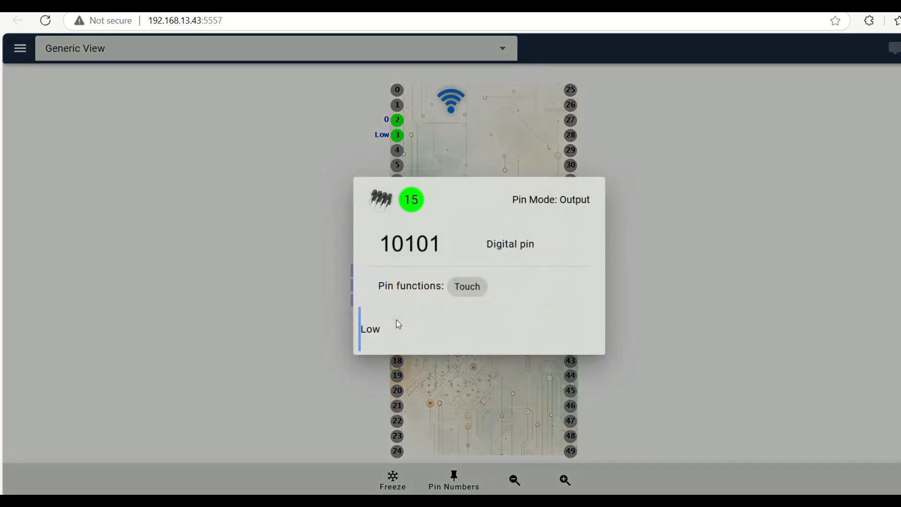
left_click(648, 299)
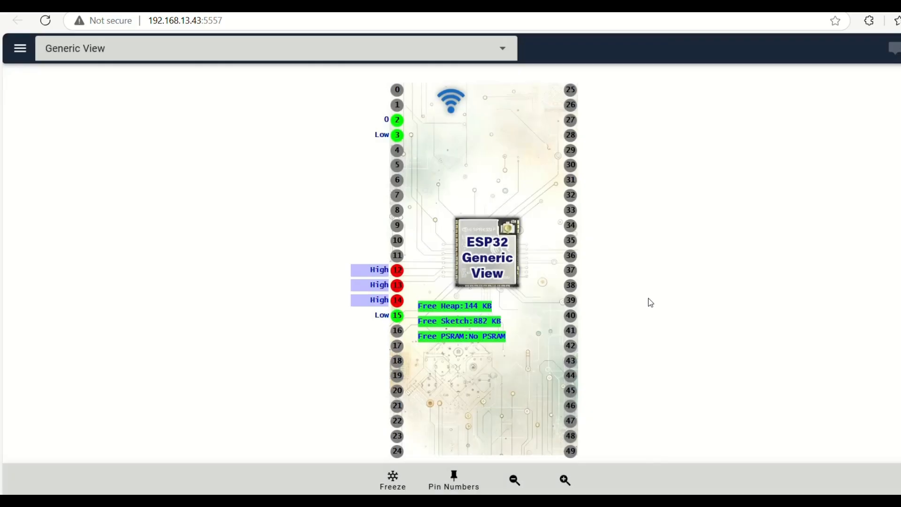
left_click(399, 319)
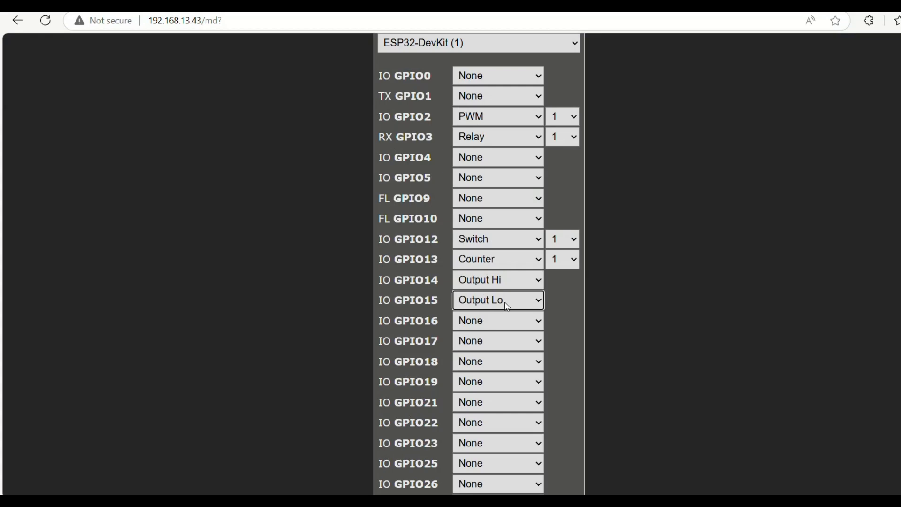
key("ctrl+Tab")
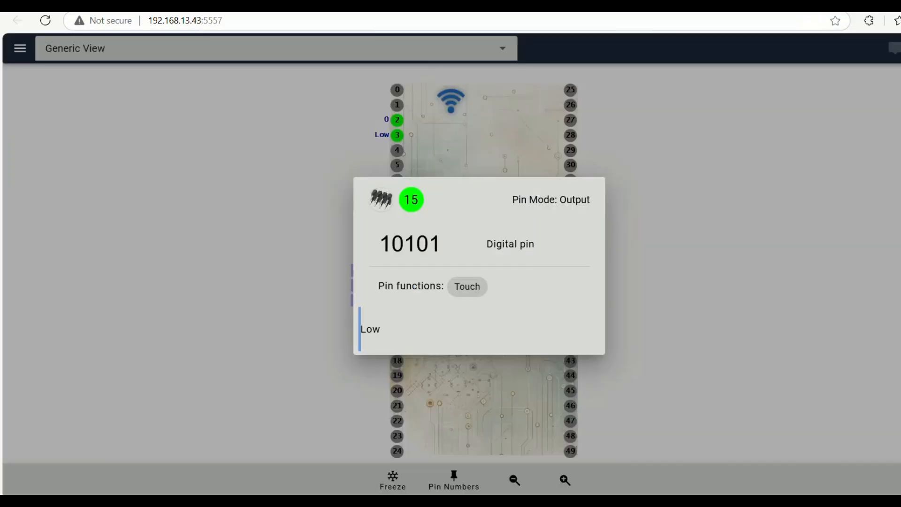
left_click(659, 280)
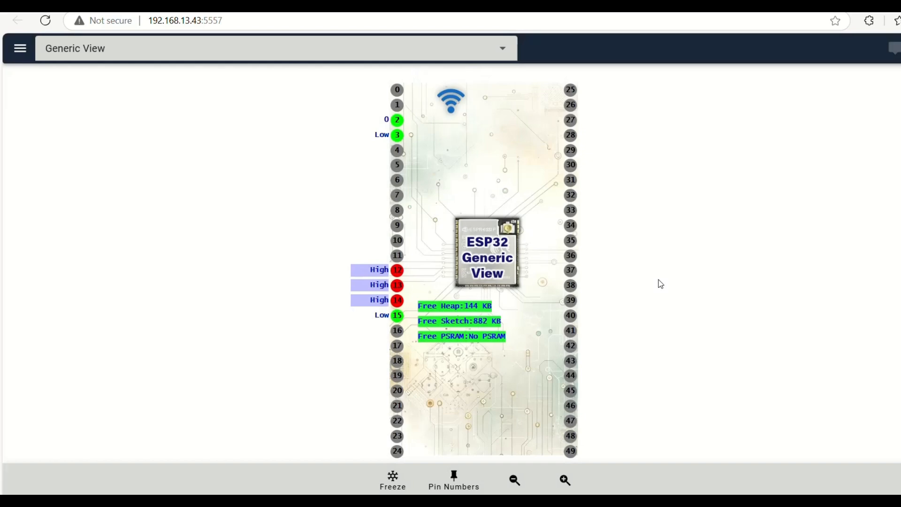